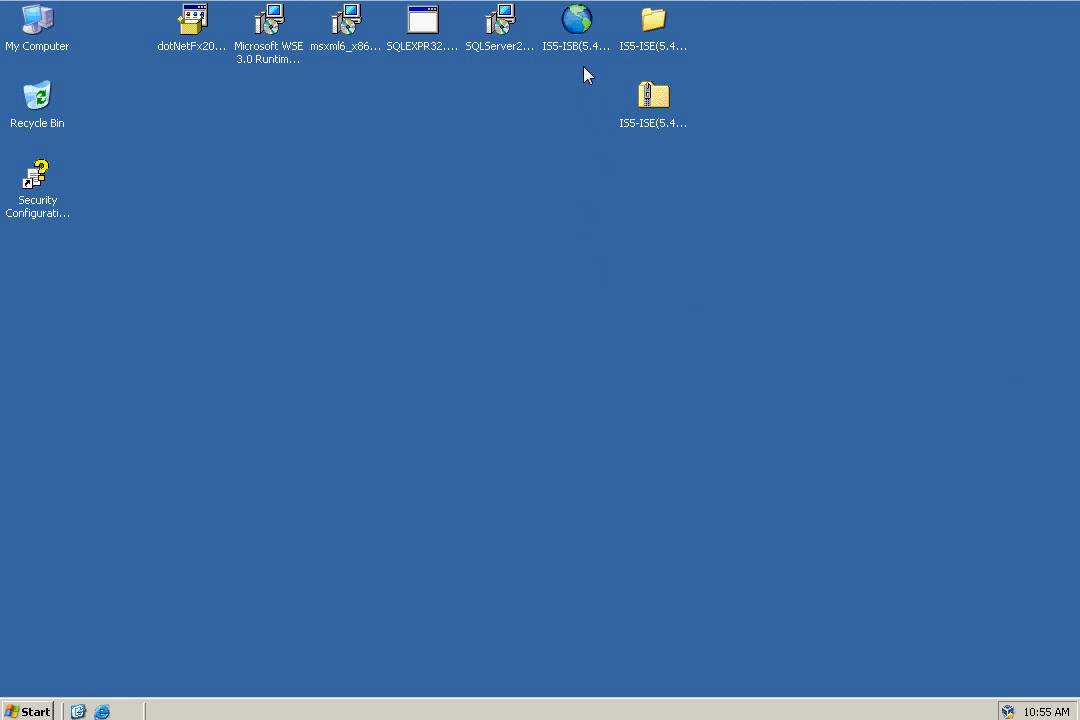
- Launch the Interprise Suite installer and accept the license agreement terms
left_click(580, 30)
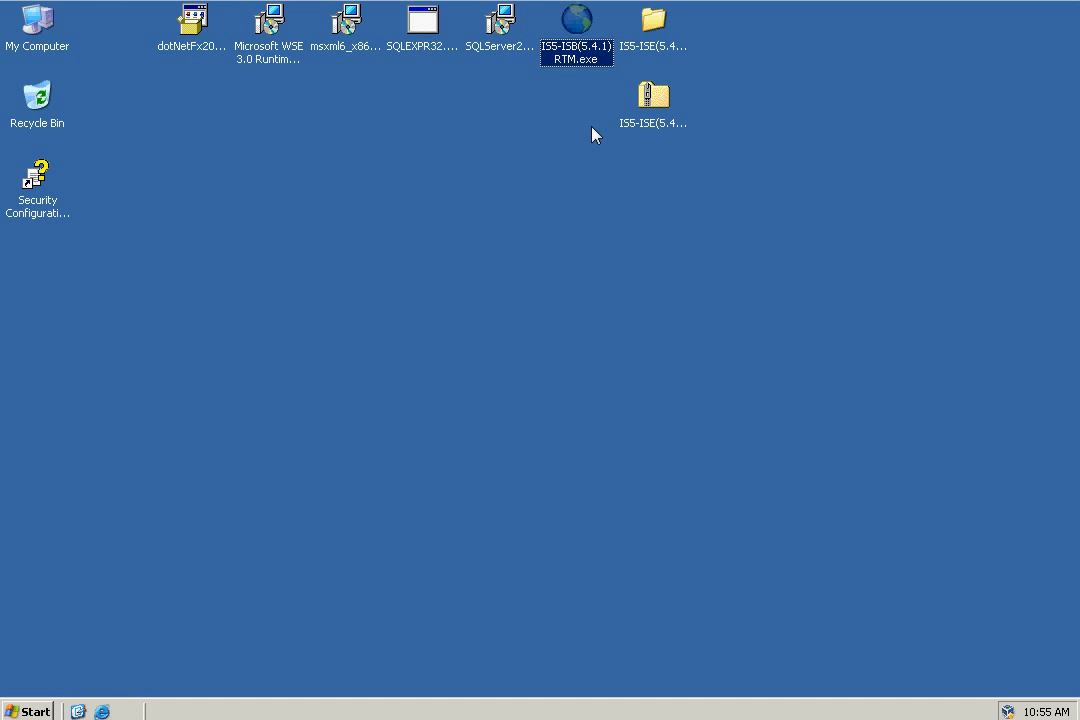
double_click(578, 28)
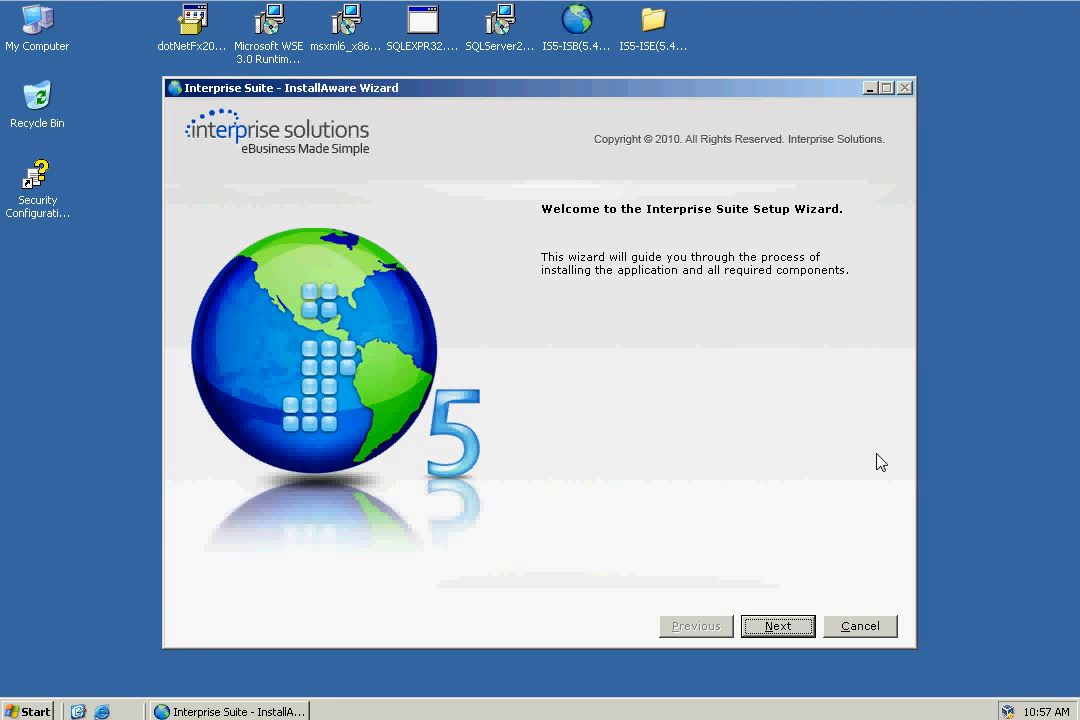
left_click(779, 628)
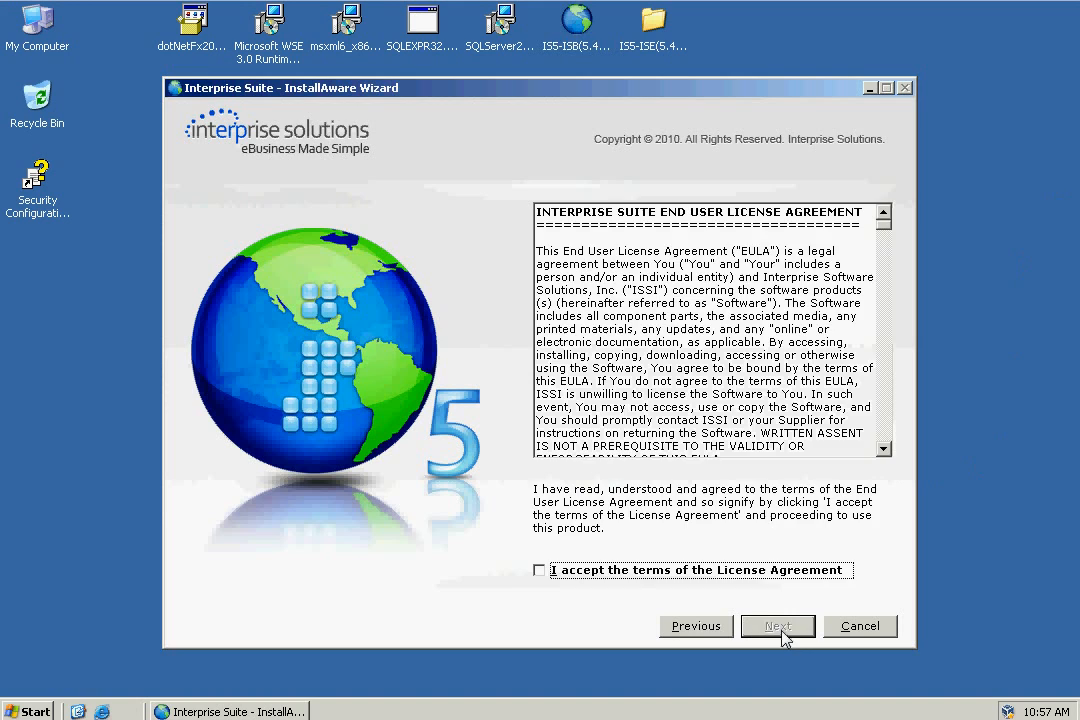
left_click(541, 571)
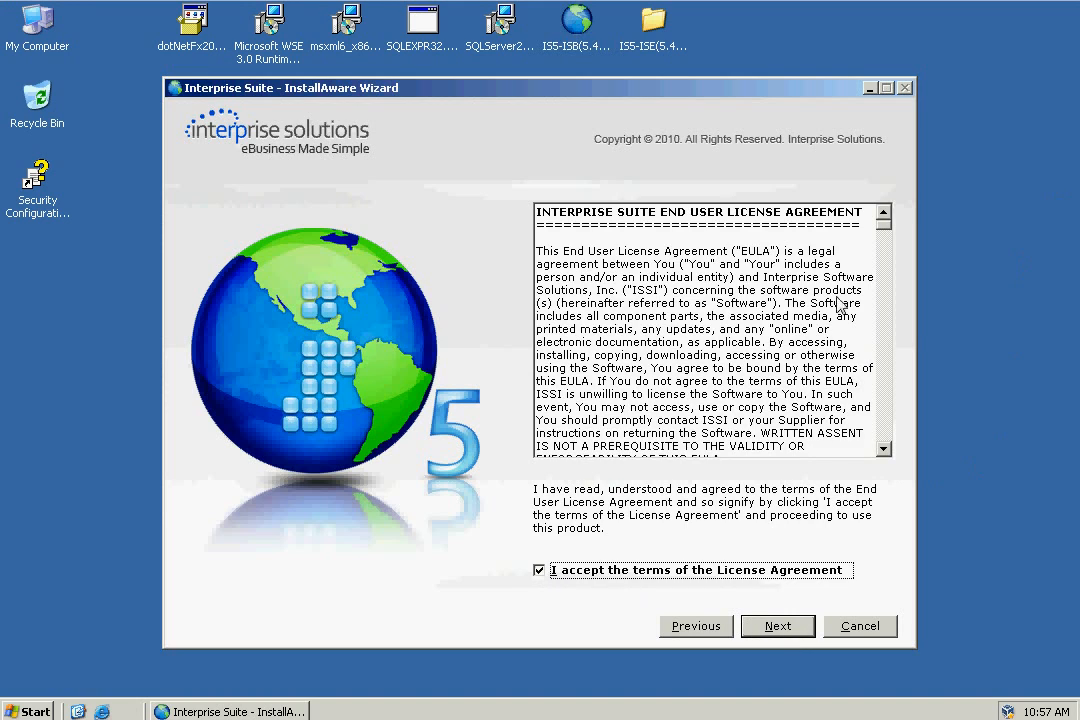
left_click_drag(887, 233, 887, 447)
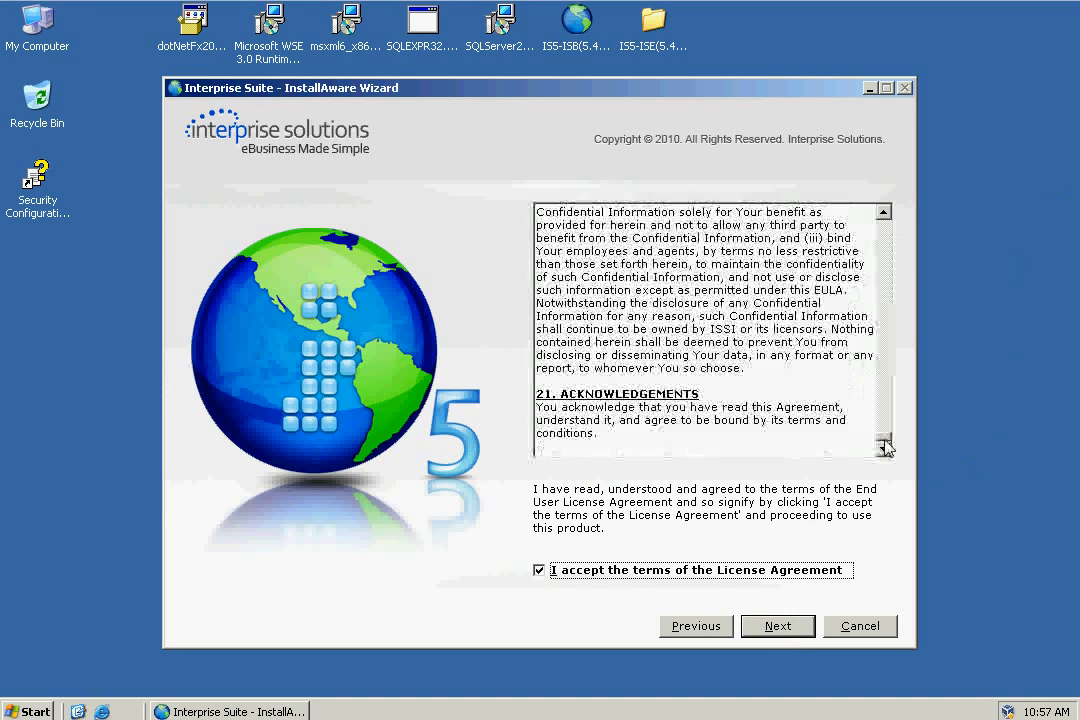
- Set Web Service Component to 'Entire feature will be installed on local hard drive'
left_click(778, 628)
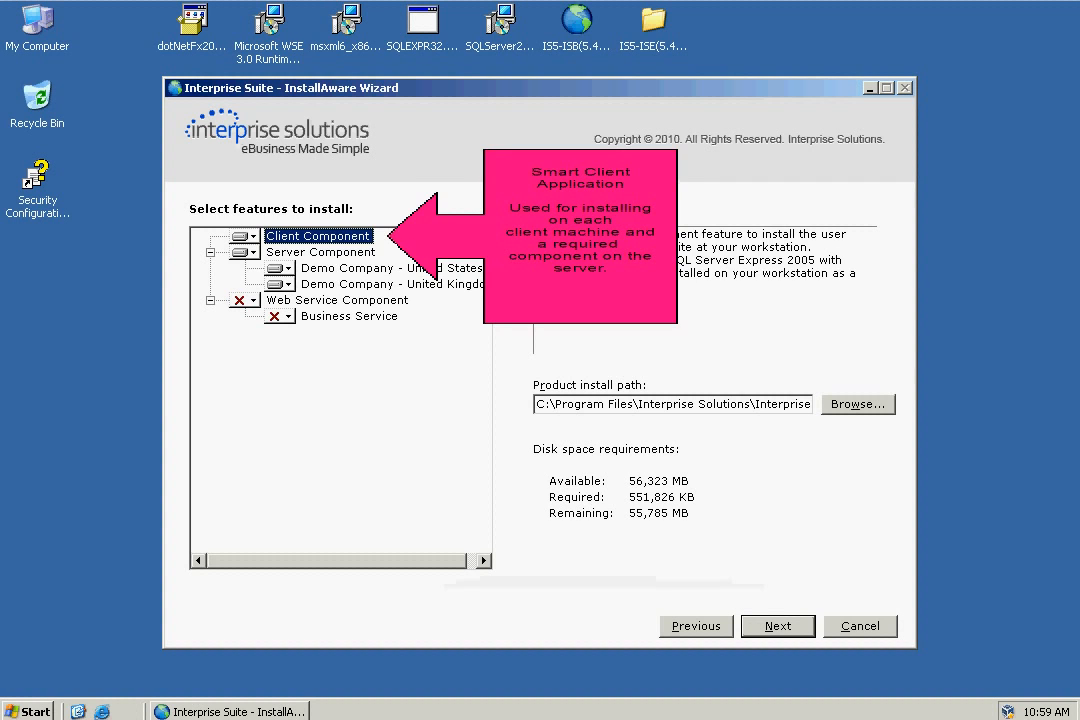
left_click(321, 252)
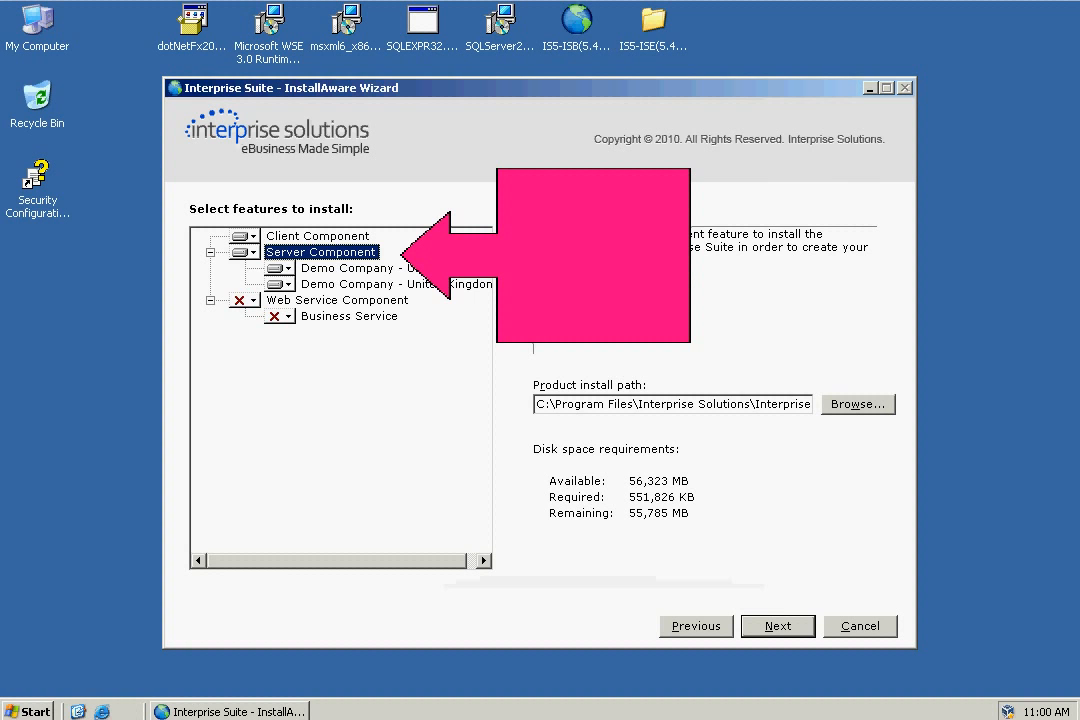
left_click(336, 300)
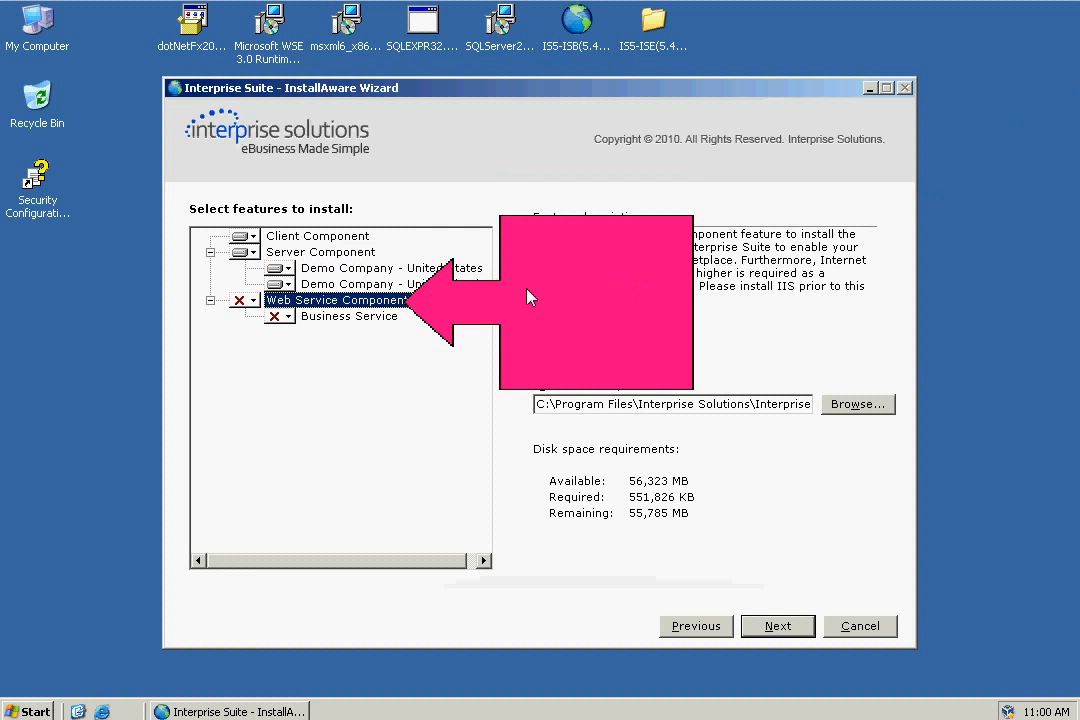
left_click(253, 300)
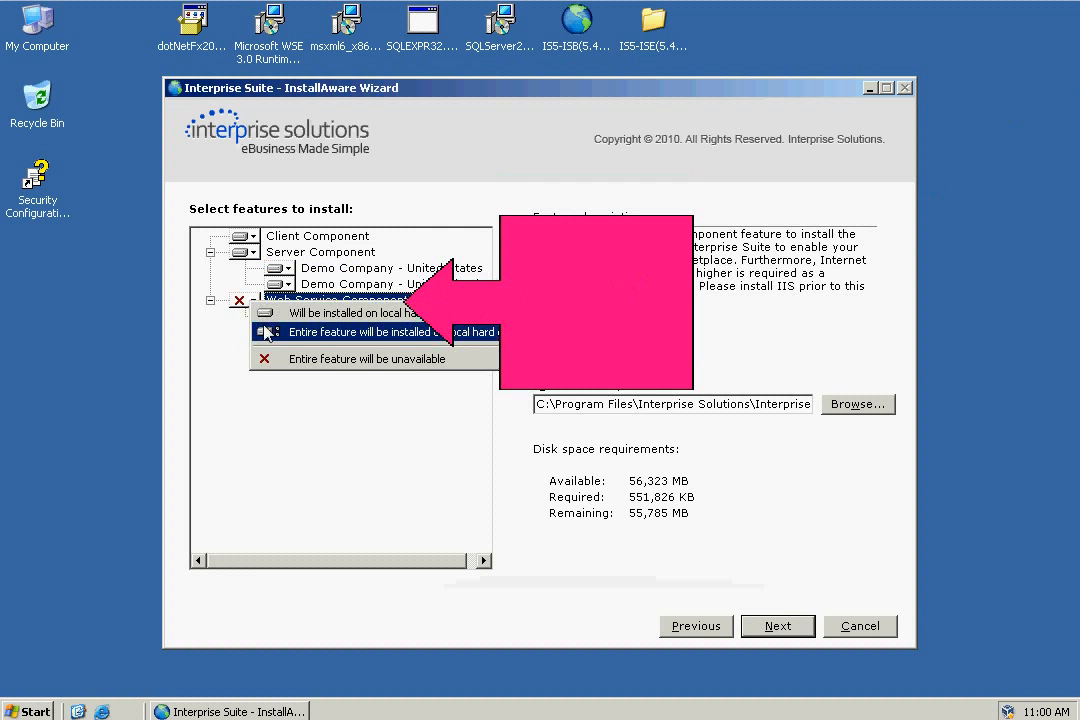
left_click(265, 331)
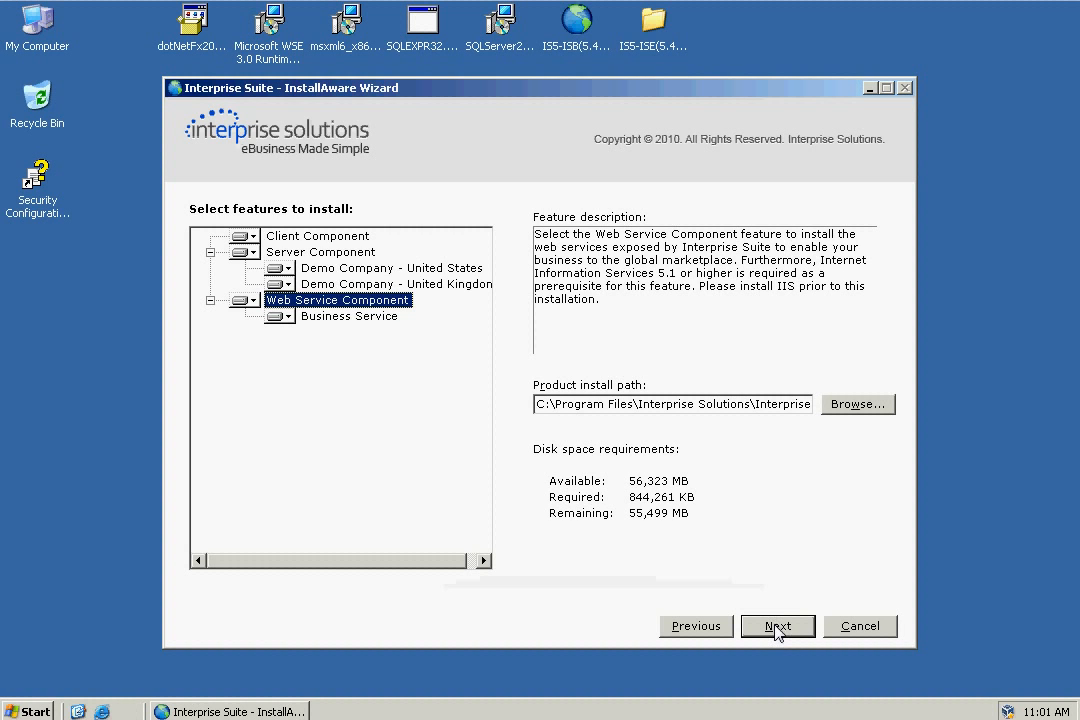
- On the SQL Server setup page, select 'Use an existing installation of SQL Server'
left_click(777, 627)
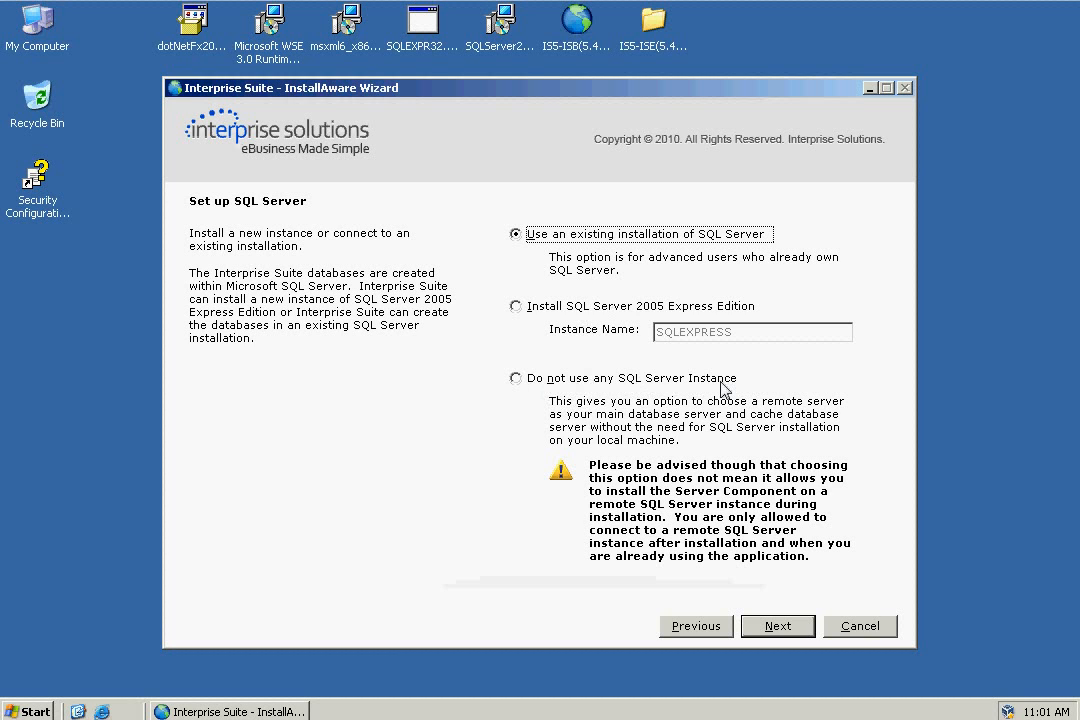
left_click(517, 378)
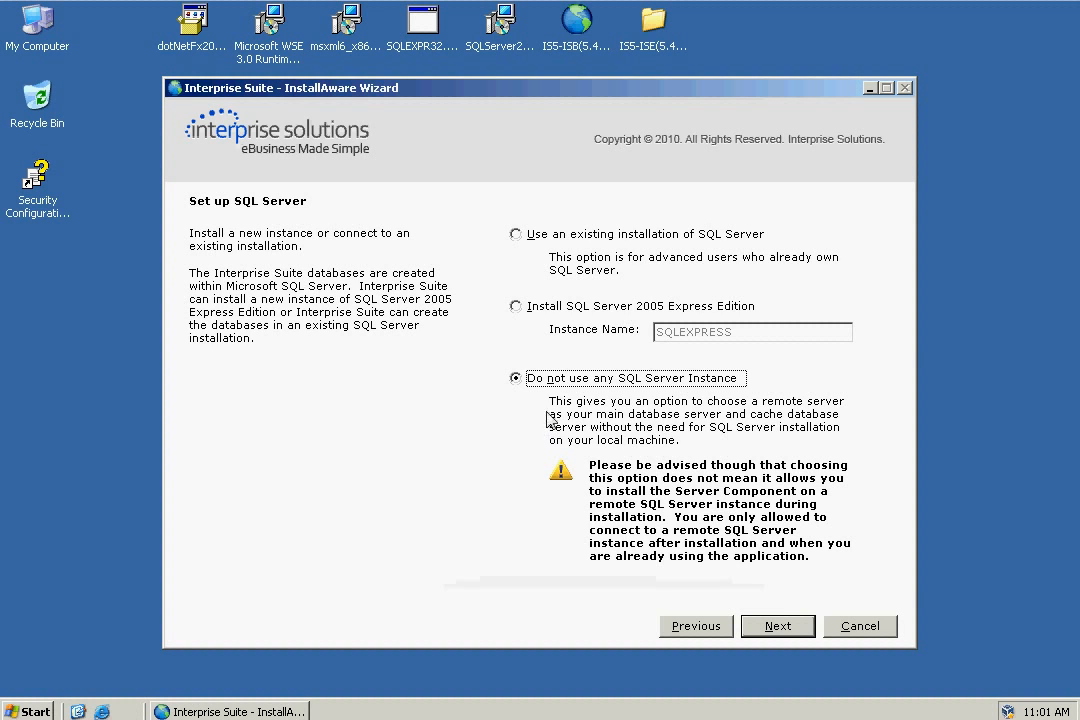
left_click(517, 307)
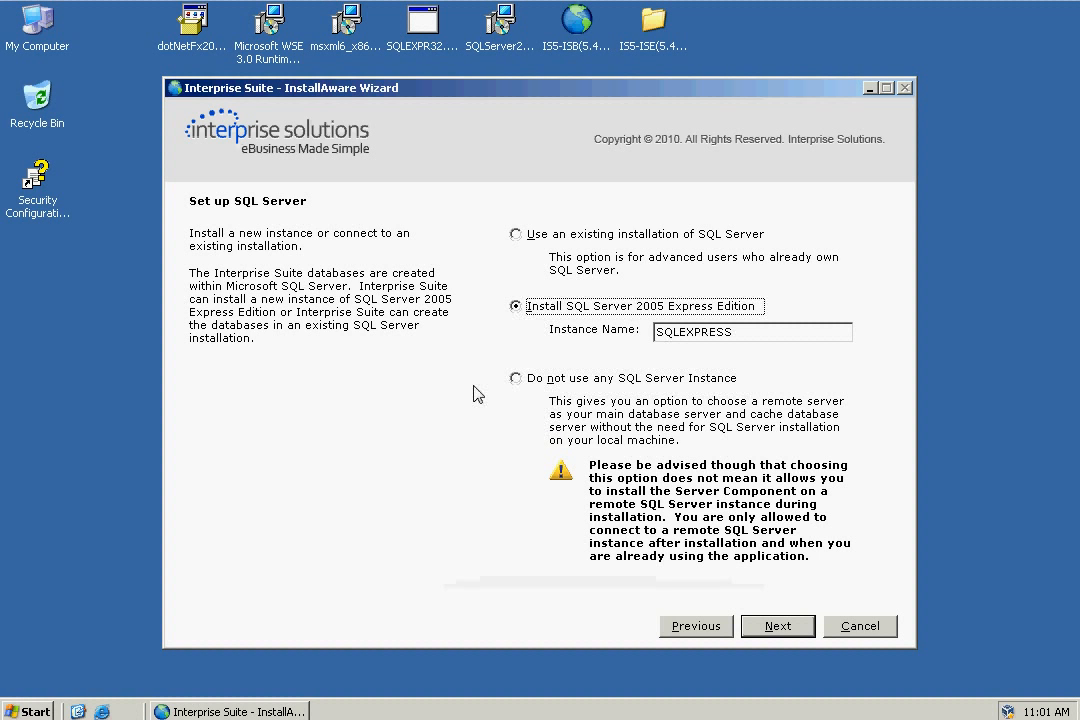
left_click(517, 236)
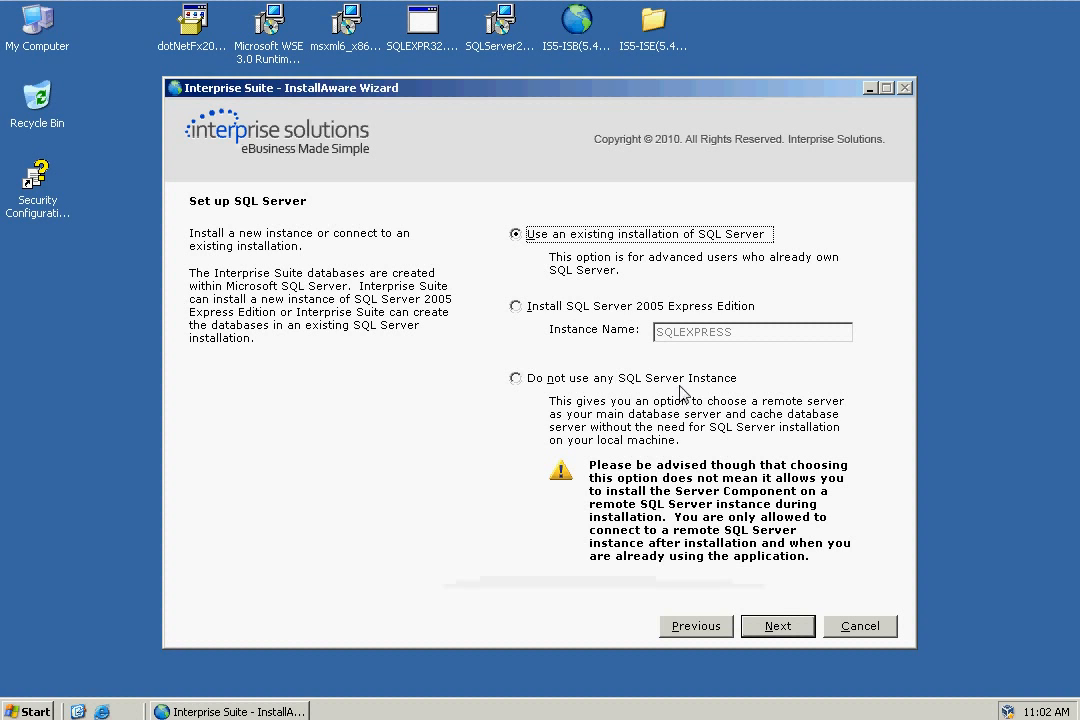
- Connect to the VM-WINDOWS2003\SQLEXPRESS instance using Windows Authentication
left_click(779, 627)
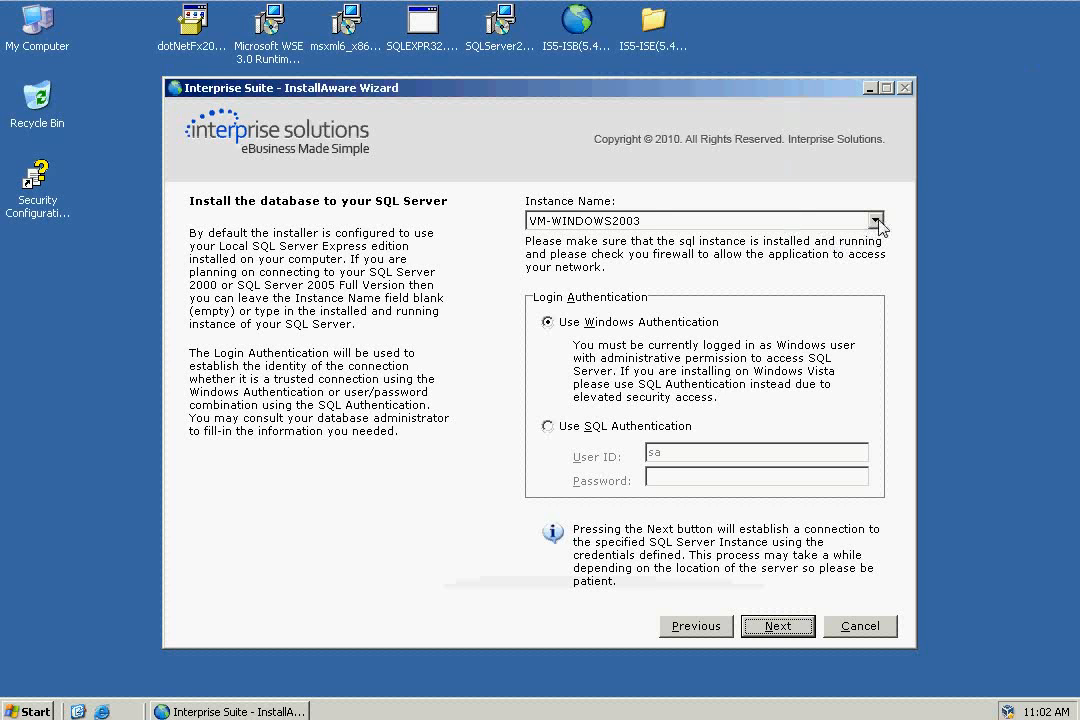
left_click(876, 221)
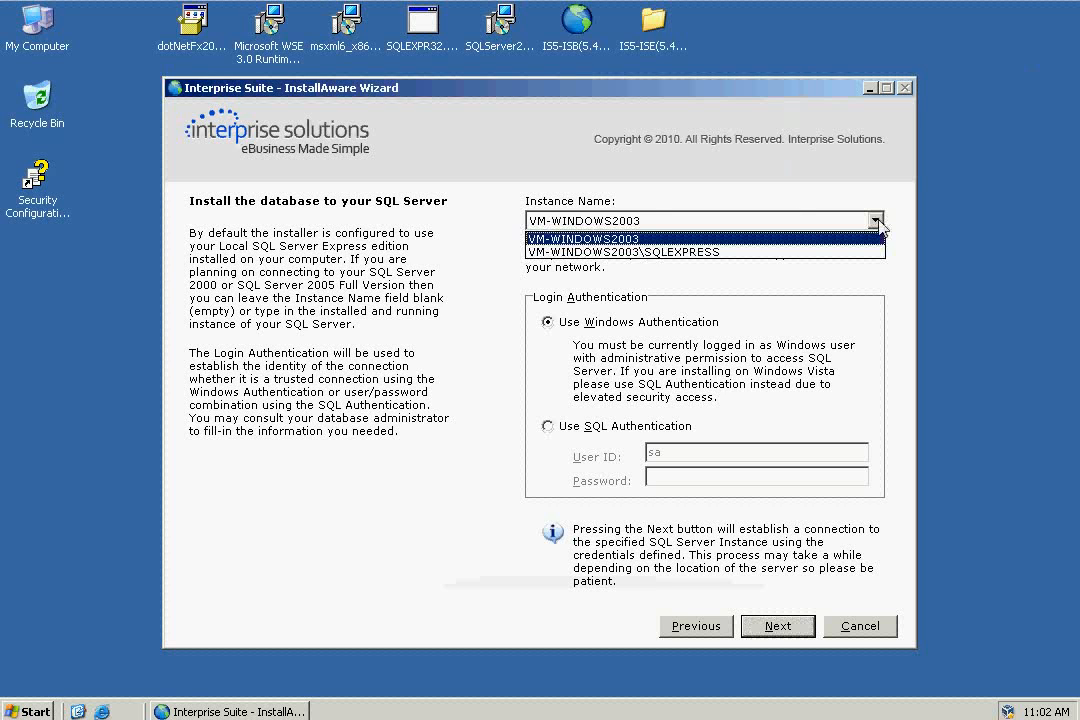
left_click(716, 252)
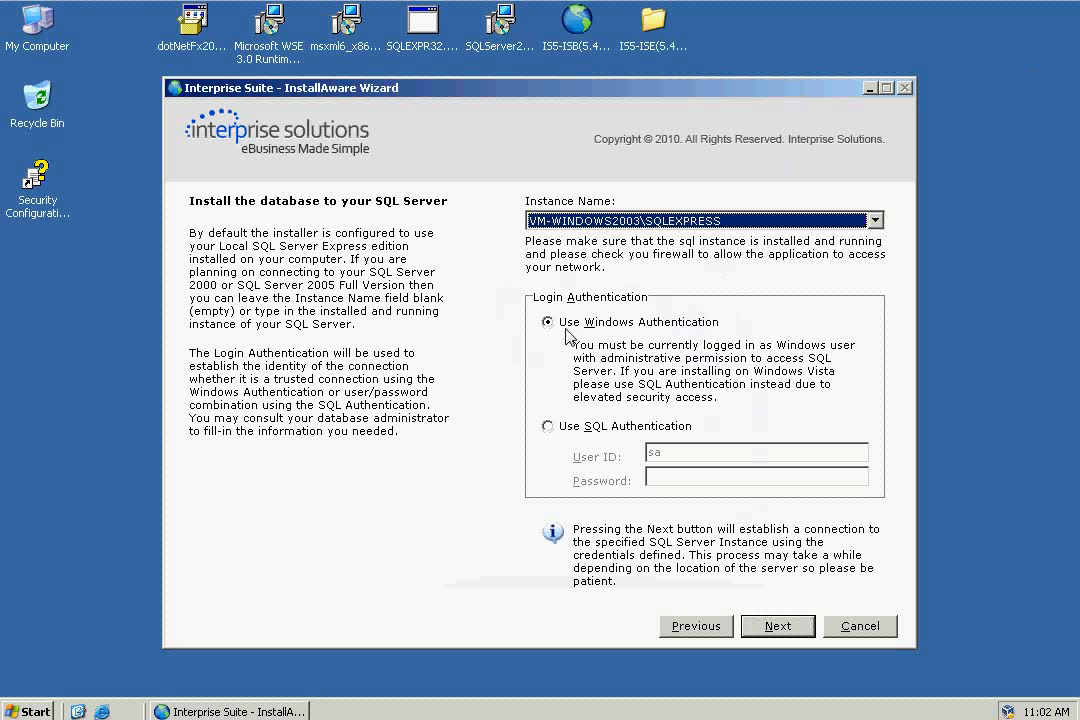
left_click(777, 627)
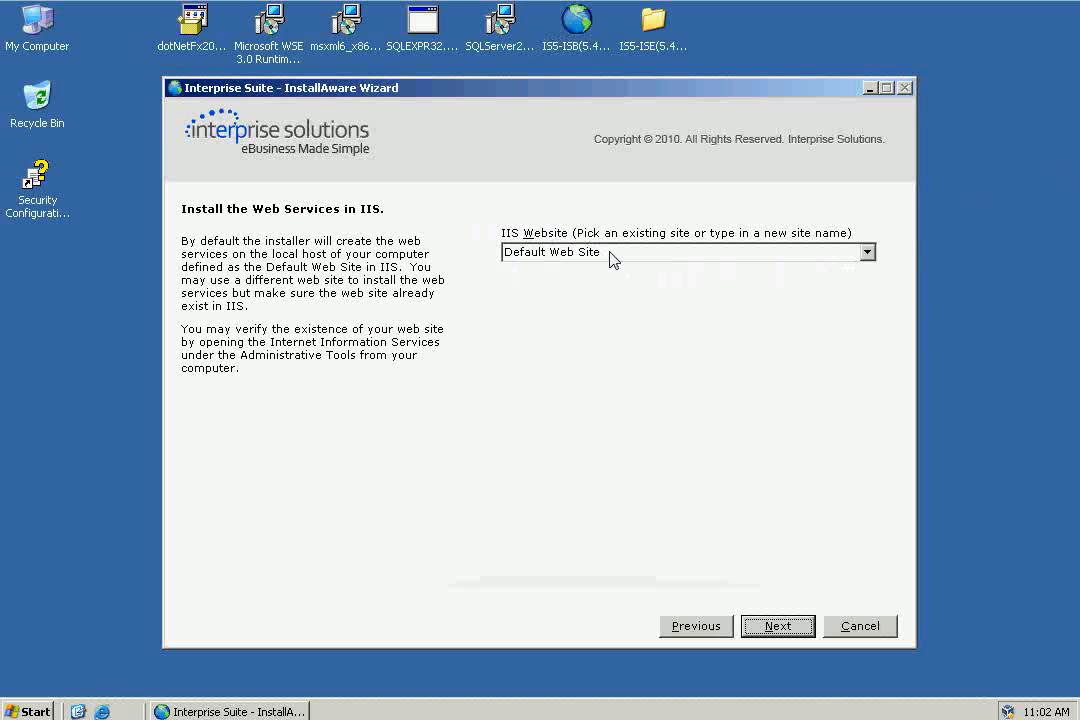
- Accept Default Web Site, the default install folder and Start Menu group, and begin installing
left_click(778, 626)
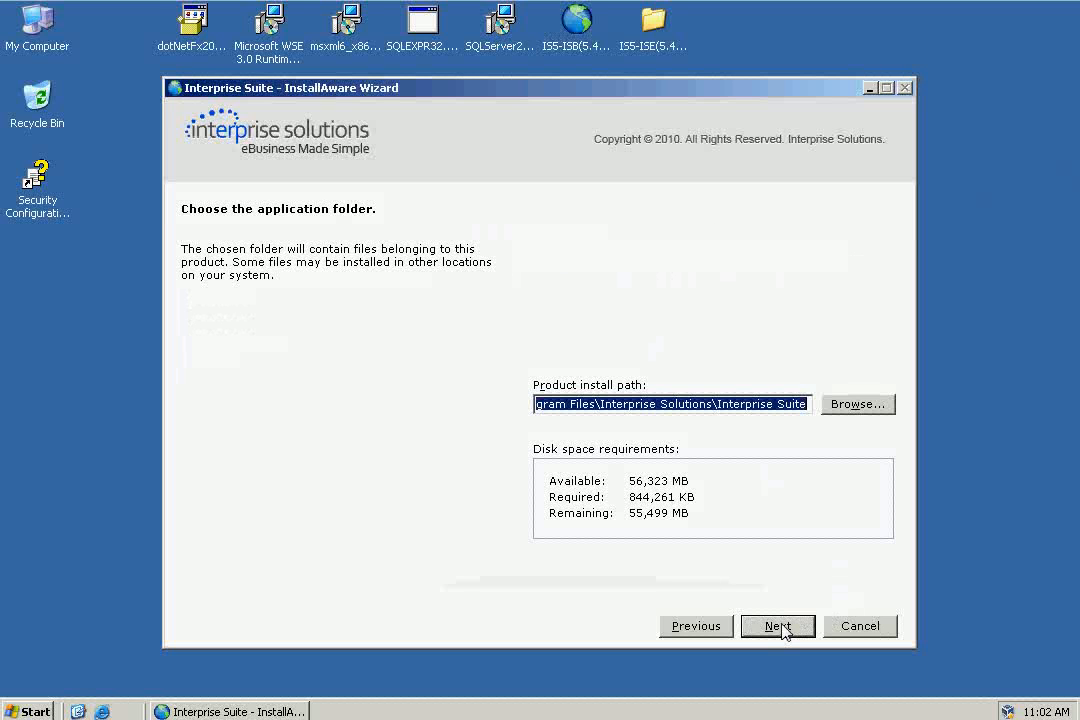
left_click(783, 628)
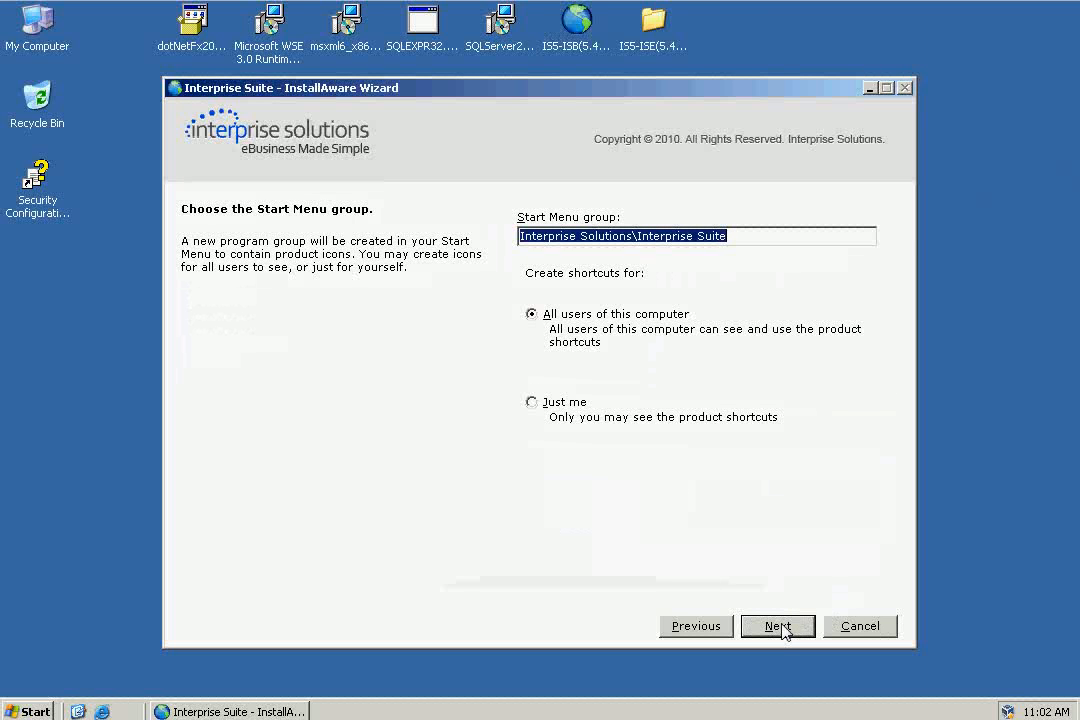
left_click(778, 626)
left_click(778, 626)
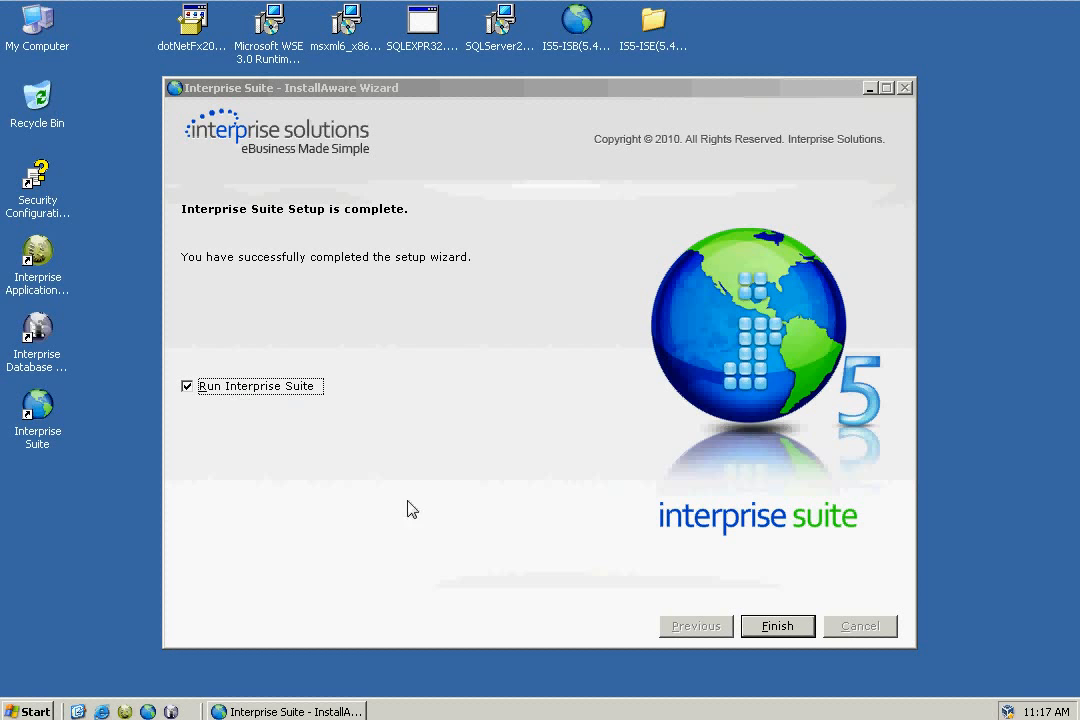
- Finish setup with 'Run Interprise Suite' left ticked
left_click(776, 626)
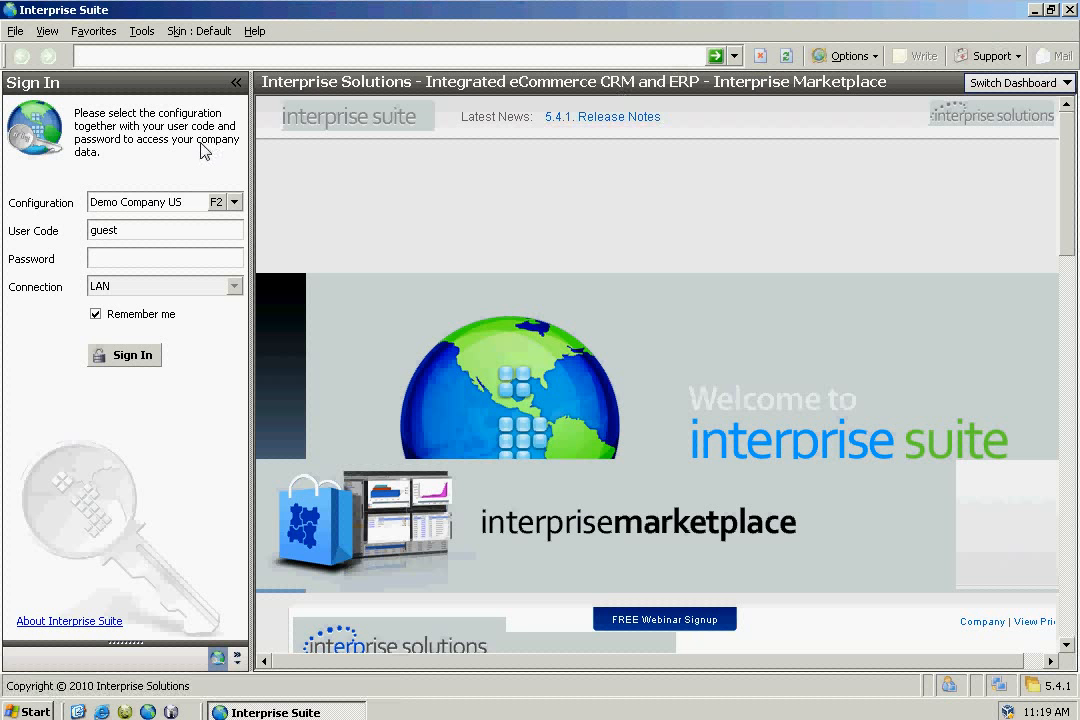
- Open the Configuration Tool for Demo Company US and move it to the right
left_click(218, 203)
left_click_drag(317, 106, 418, 104)
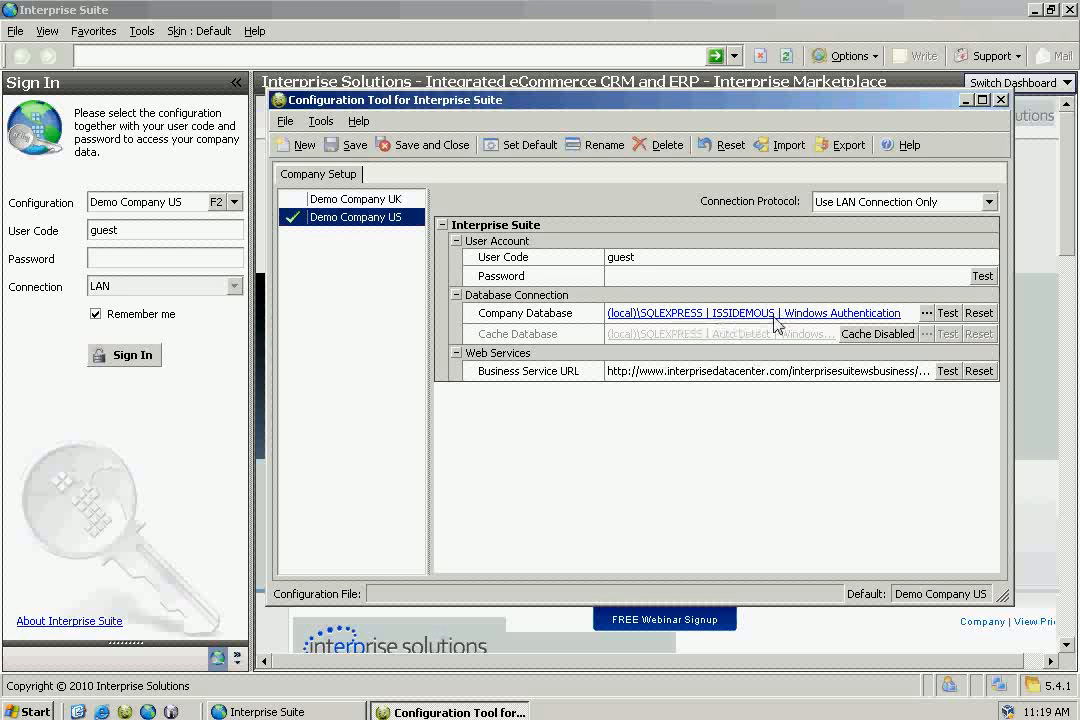
- Test the ISSIDEMOUS connection on (local)\SQLEXPRESS in the database settings and accept them
left_click(927, 314)
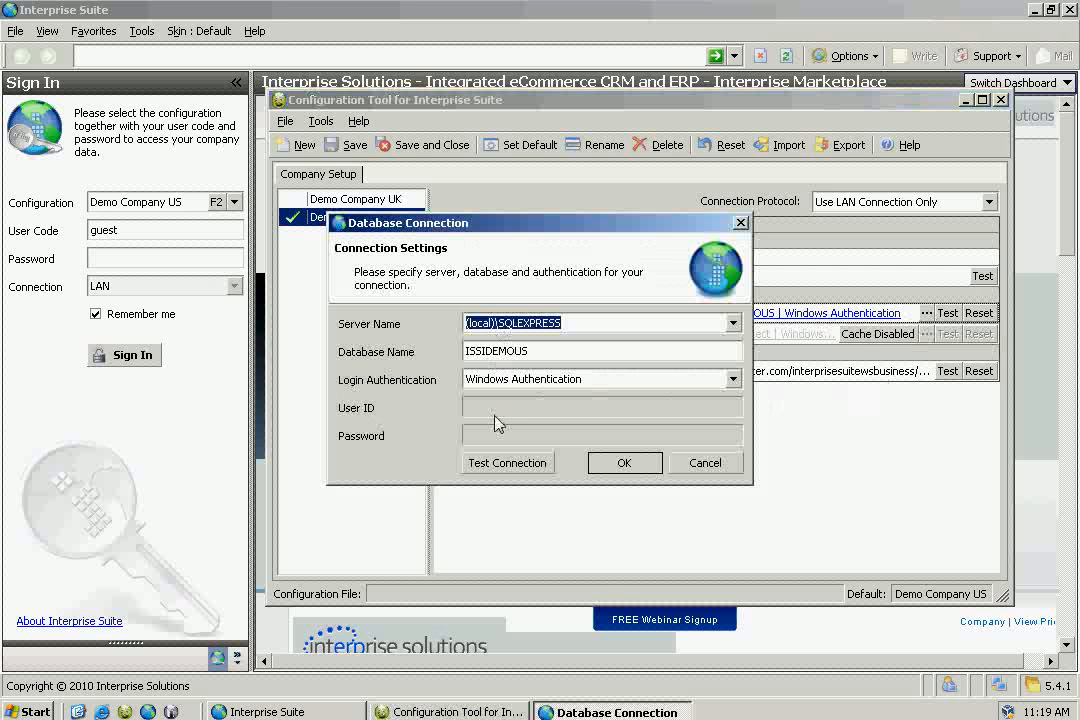
left_click(508, 463)
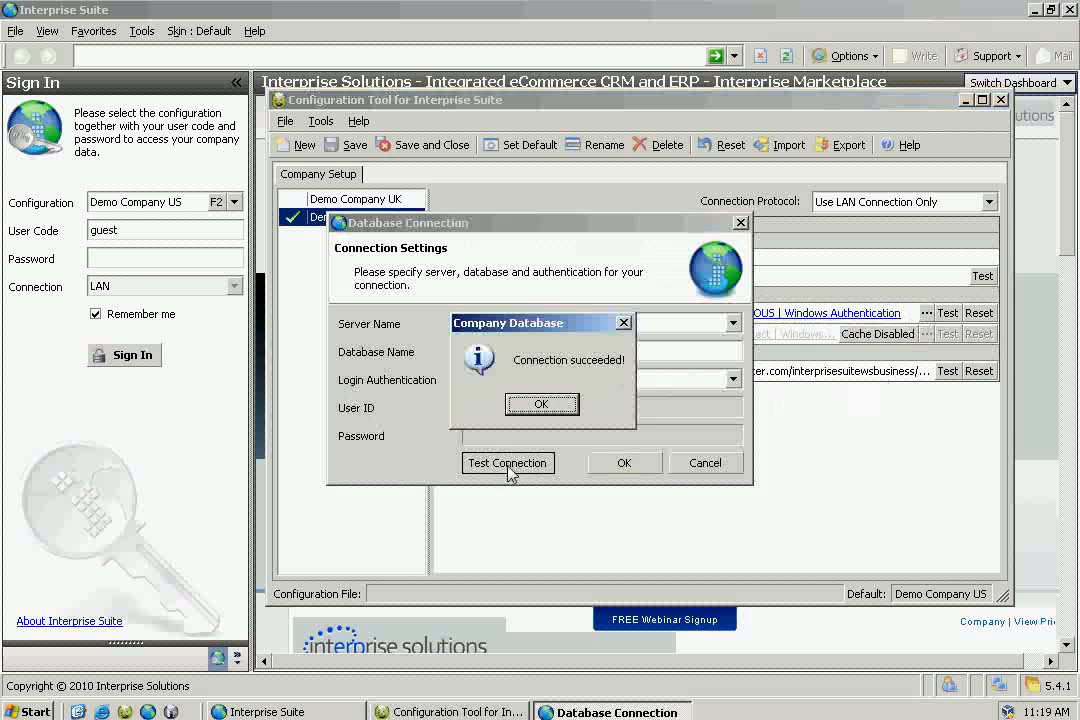
left_click(545, 405)
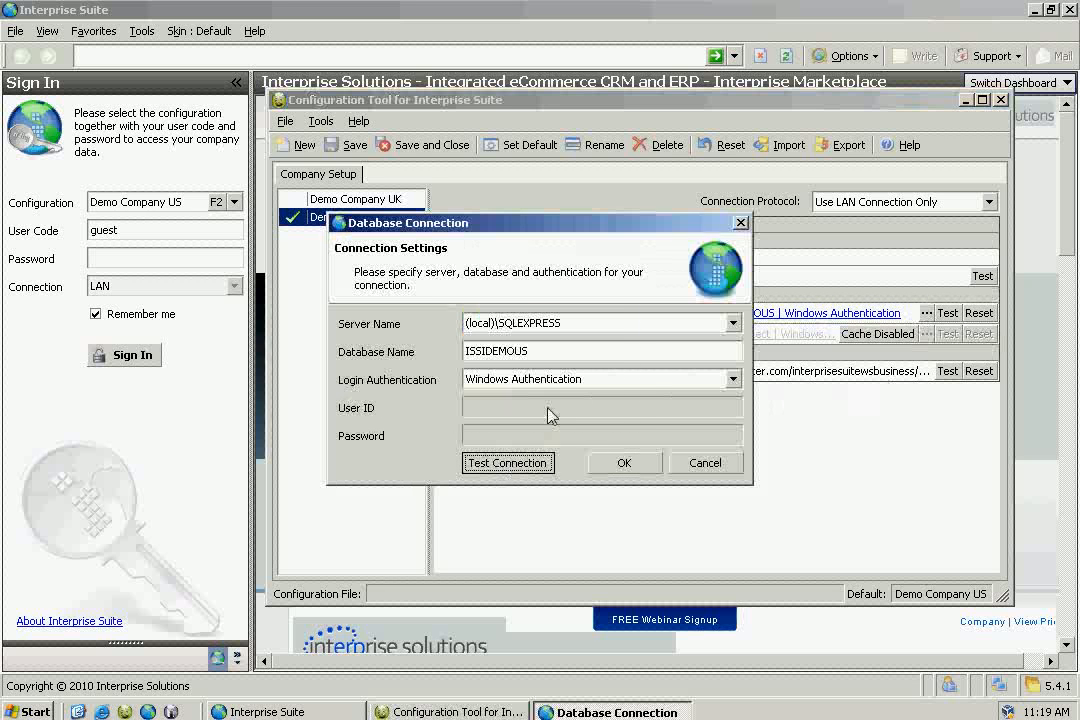
left_click(624, 463)
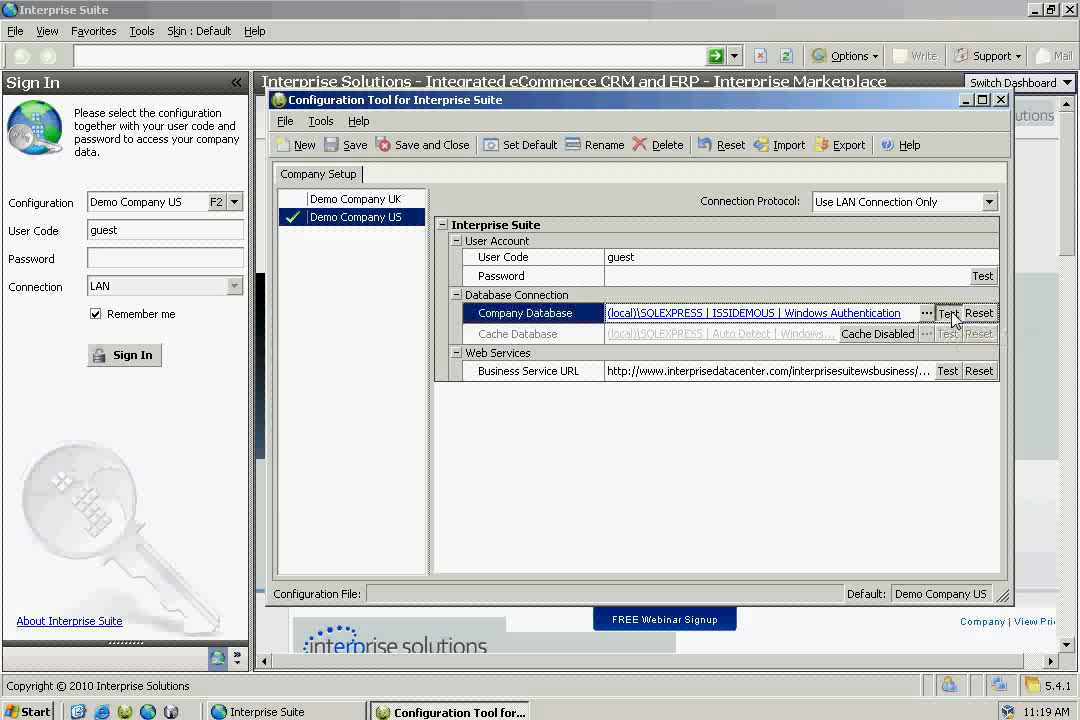
- Retest the company database connection, then save and close the Configuration Tool
left_click(948, 315)
left_click(624, 404)
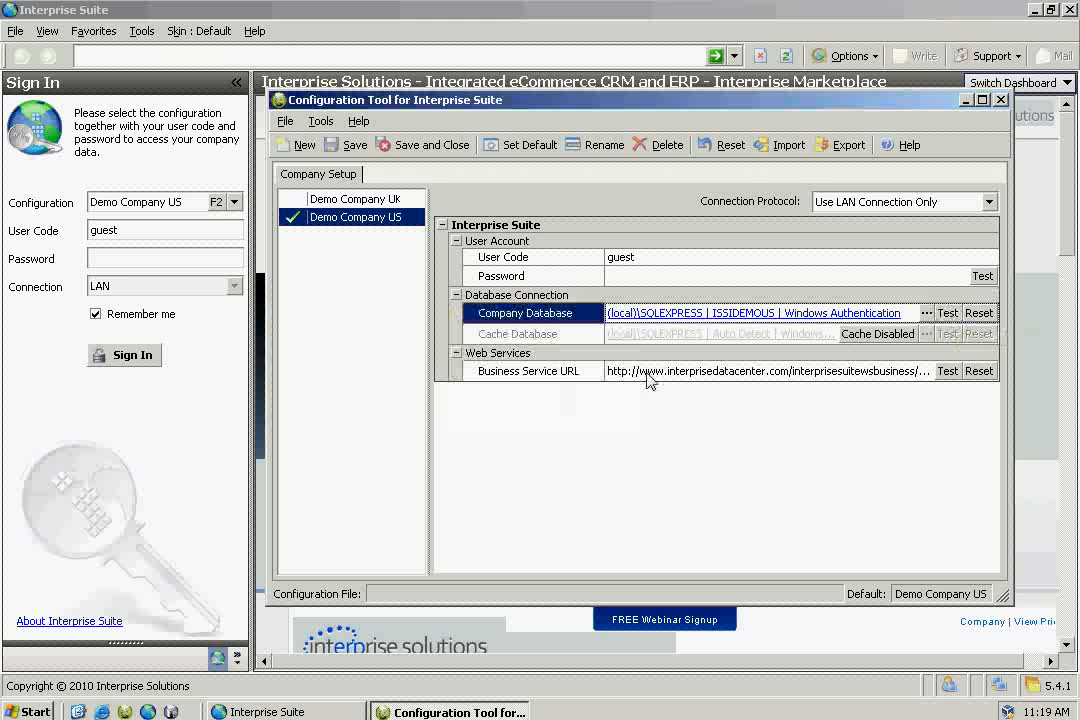
left_click(429, 145)
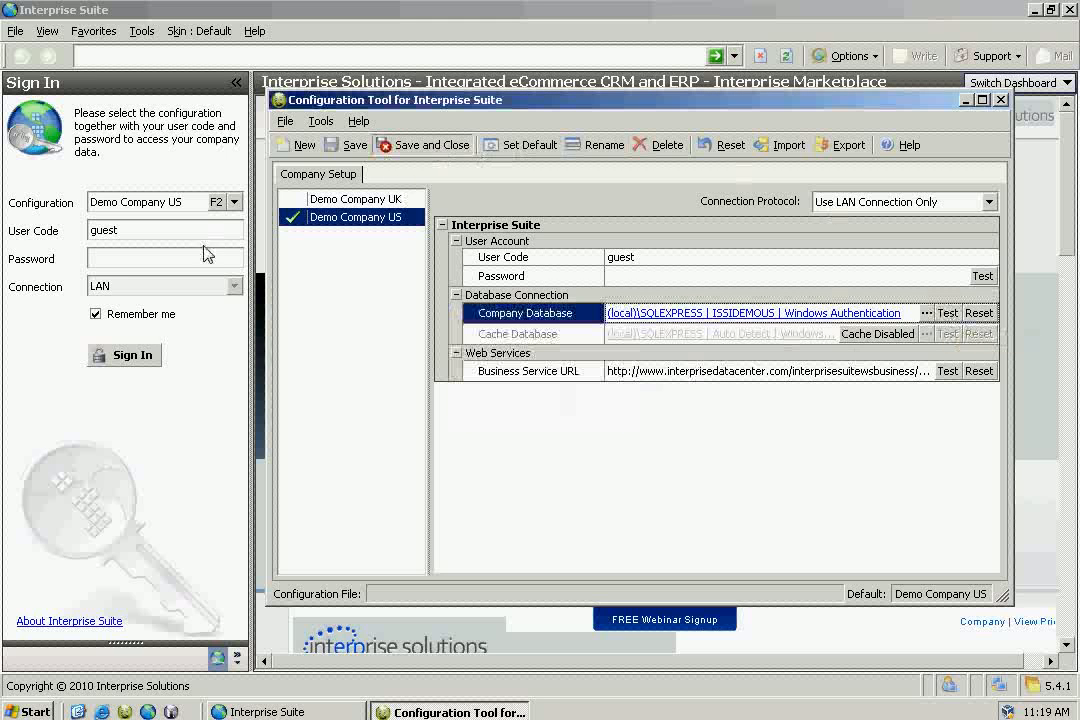
left_click(198, 257)
- Sign in to Demo Company US, view the 200, 300 and 400 workflows, then minimize
type("guest")
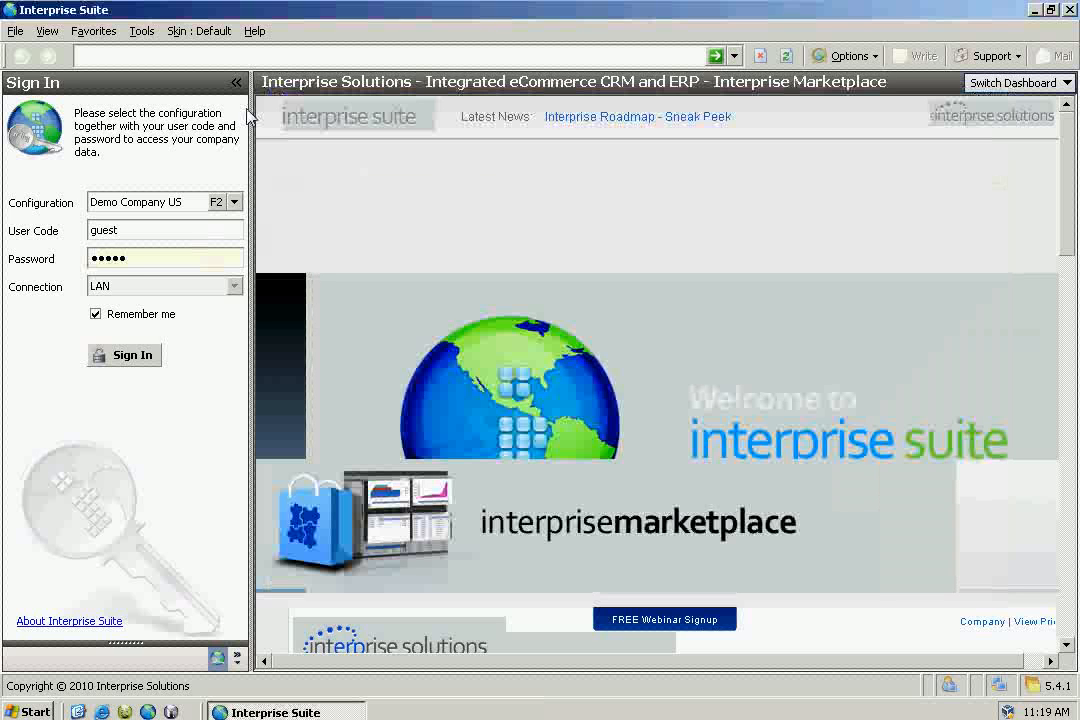
left_click(131, 358)
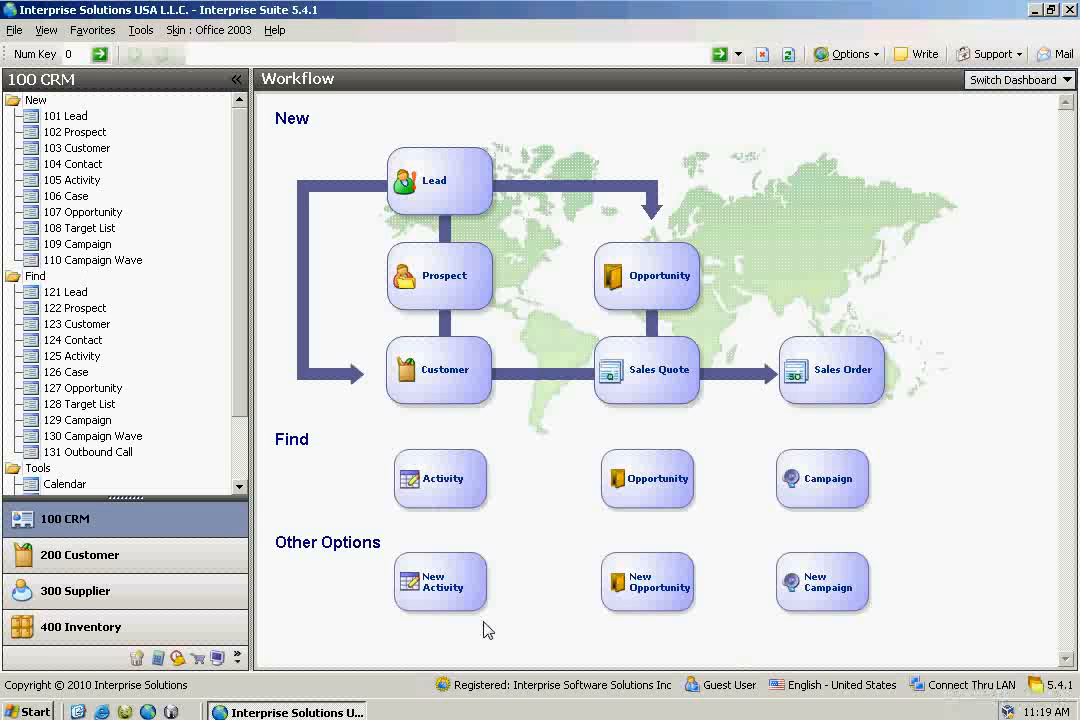
left_click(157, 558)
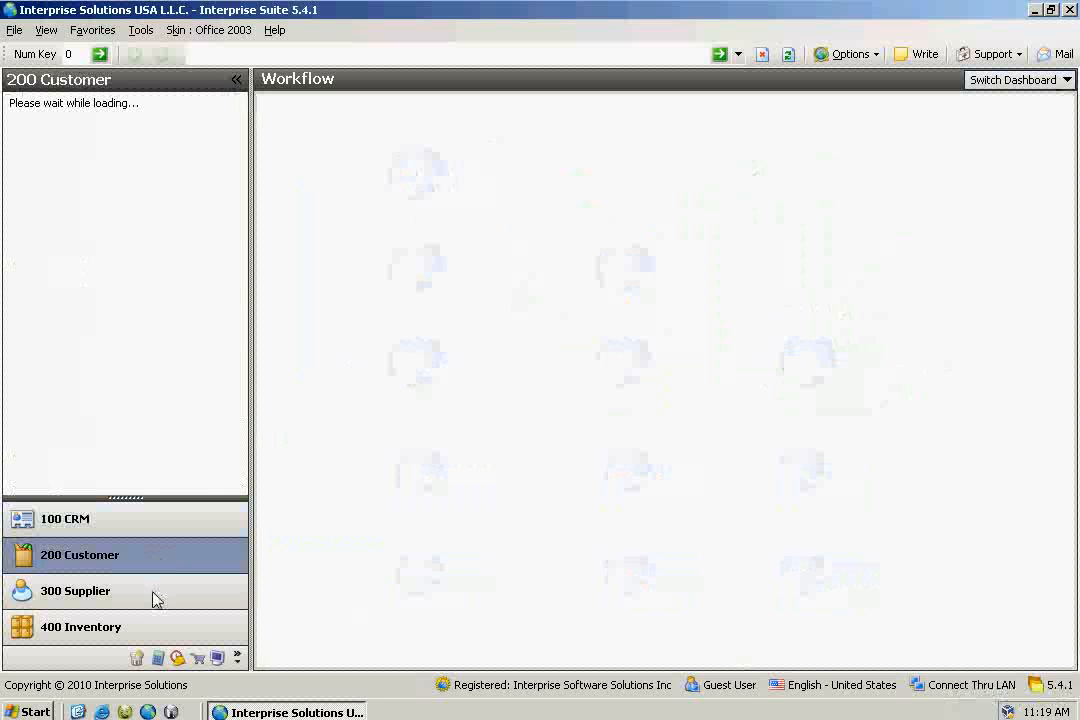
left_click(155, 594)
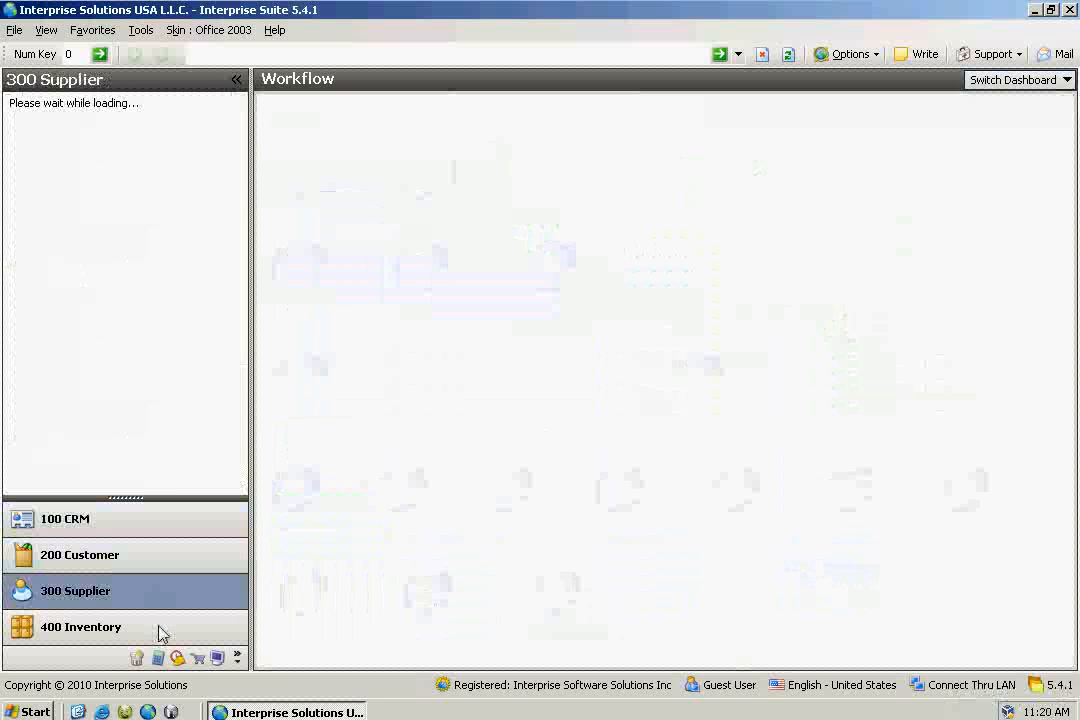
left_click(160, 630)
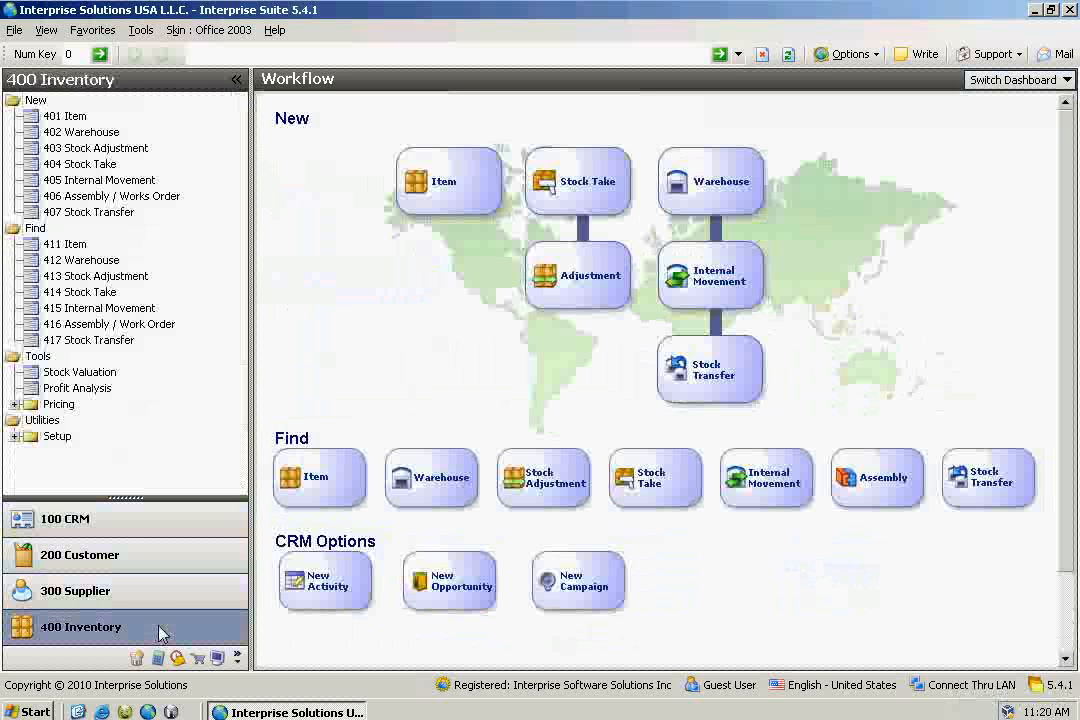
left_click(1036, 11)
- Explore My Computer to C:\Program Files\Interprise Solutions\Interprise Suite
right_click(36, 33)
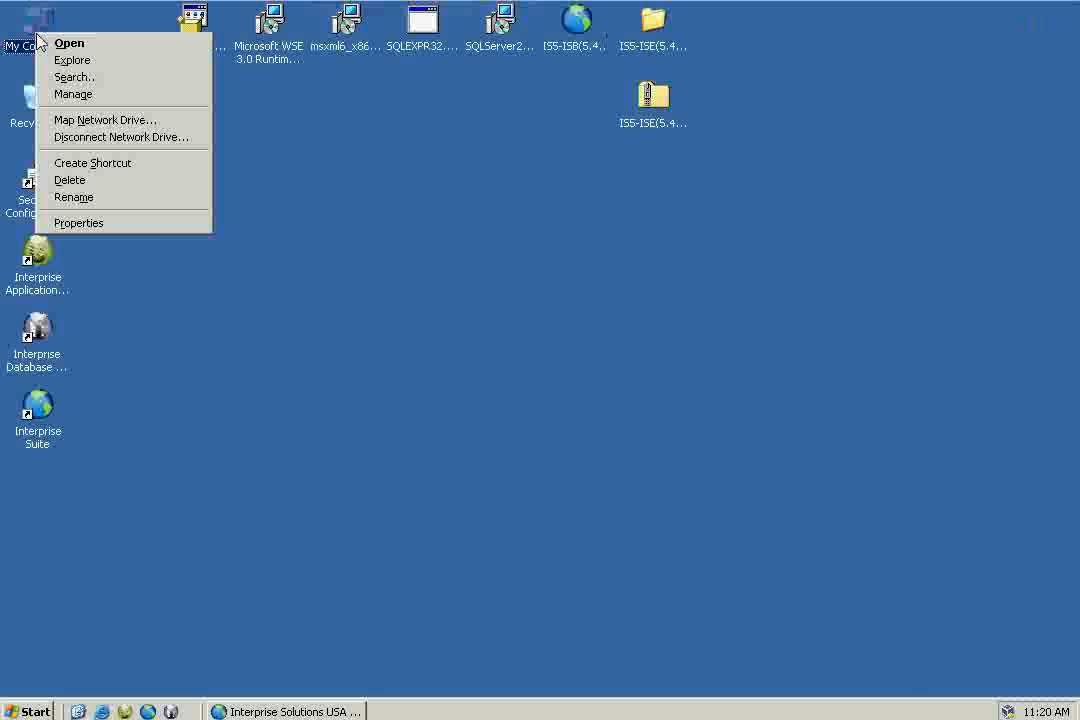
left_click(65, 62)
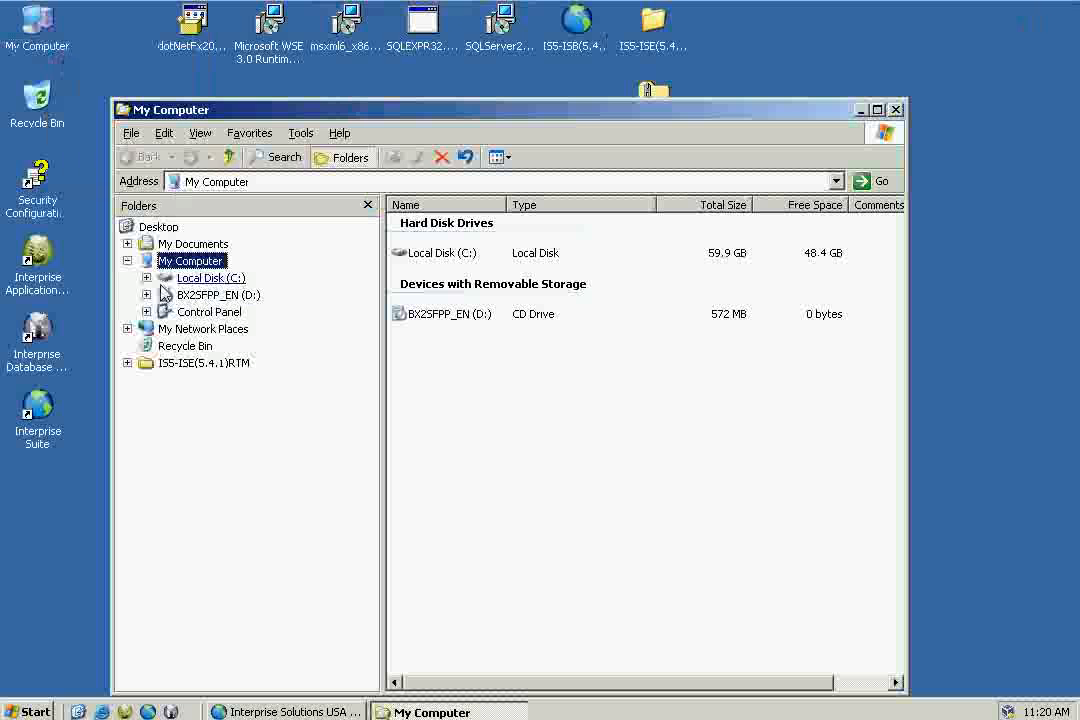
left_click(146, 278)
left_click(165, 363)
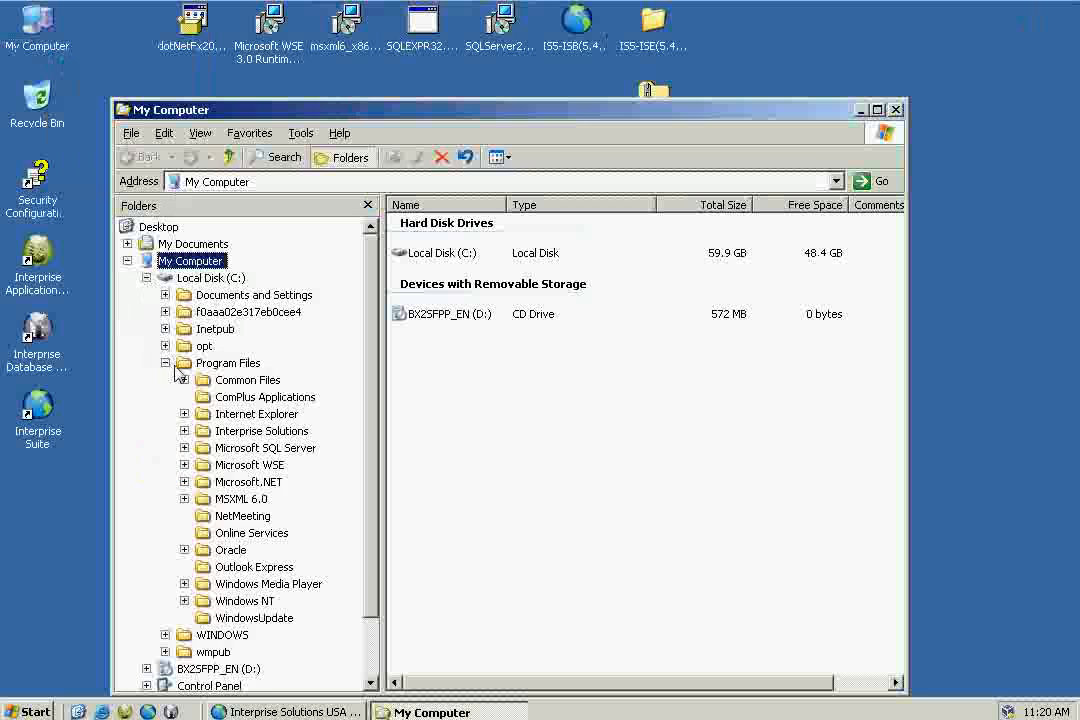
left_click(184, 431)
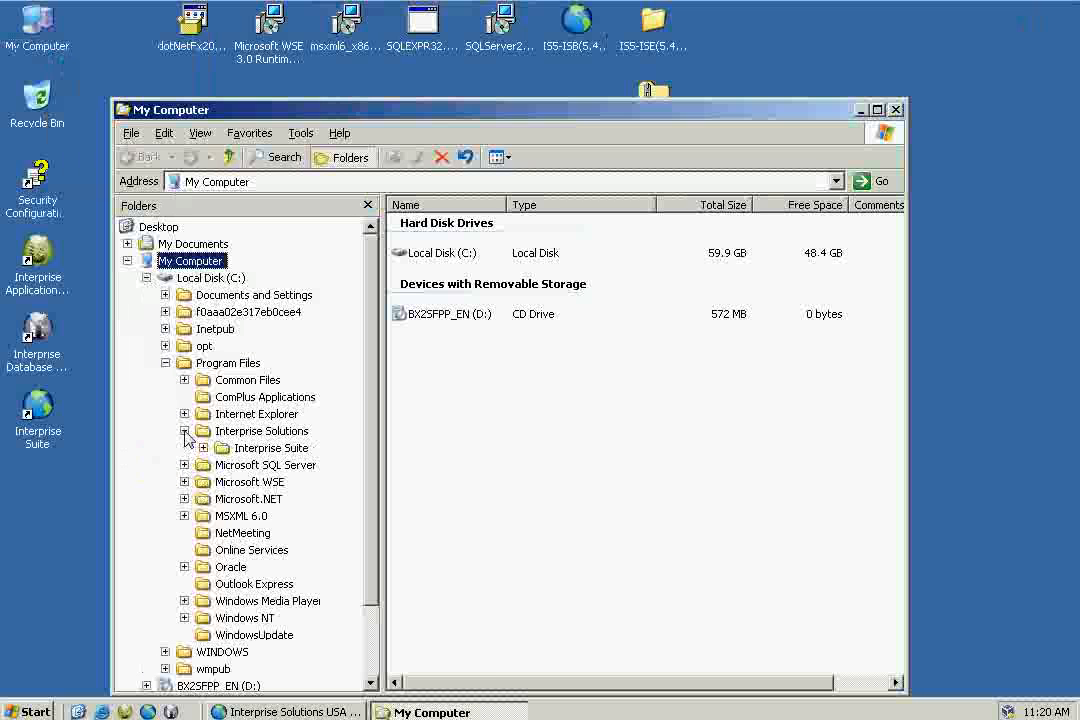
left_click(203, 448)
left_click(270, 448)
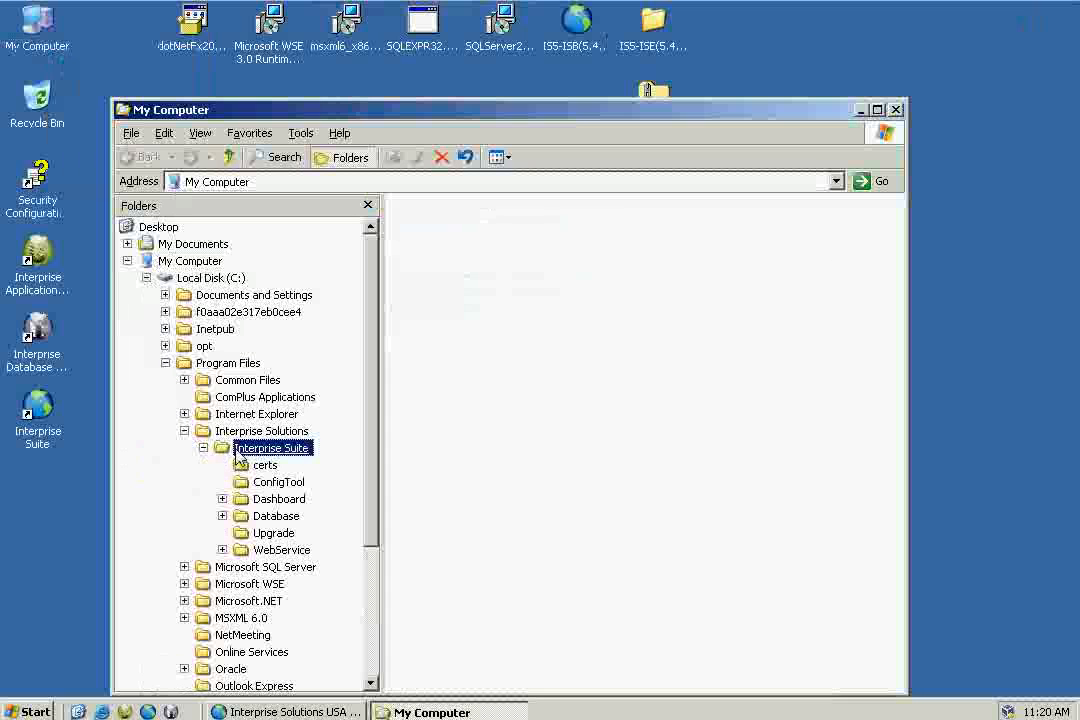
- Sort the folder's files by type and widen the Name column
left_click(733, 205)
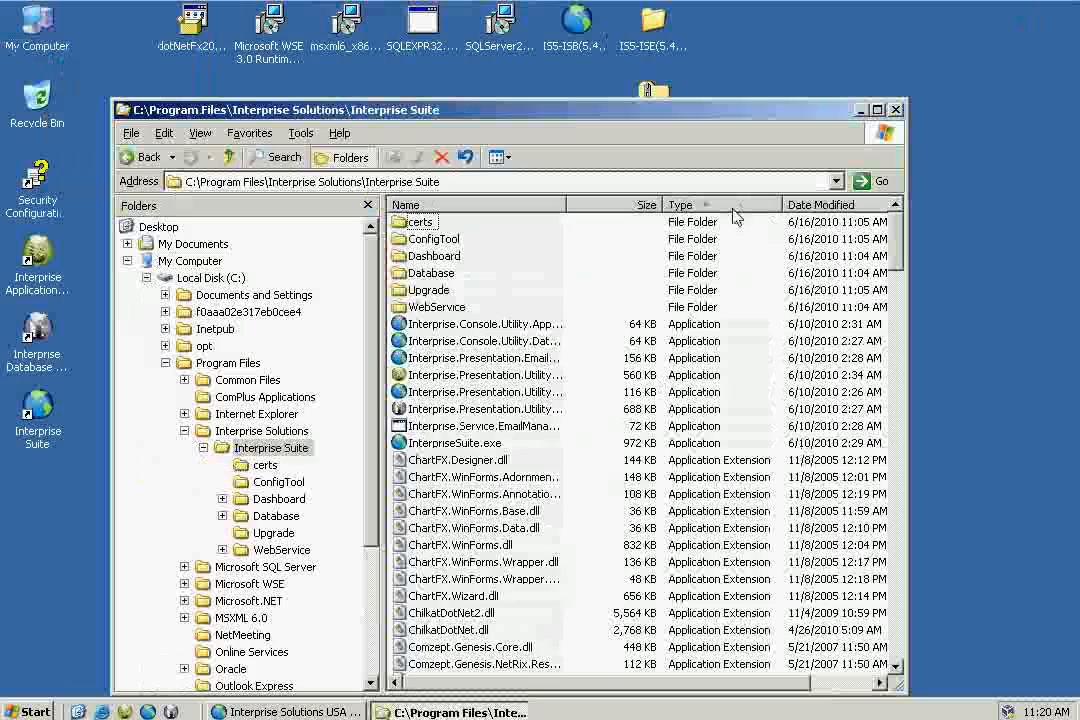
left_click_drag(898, 241, 897, 650)
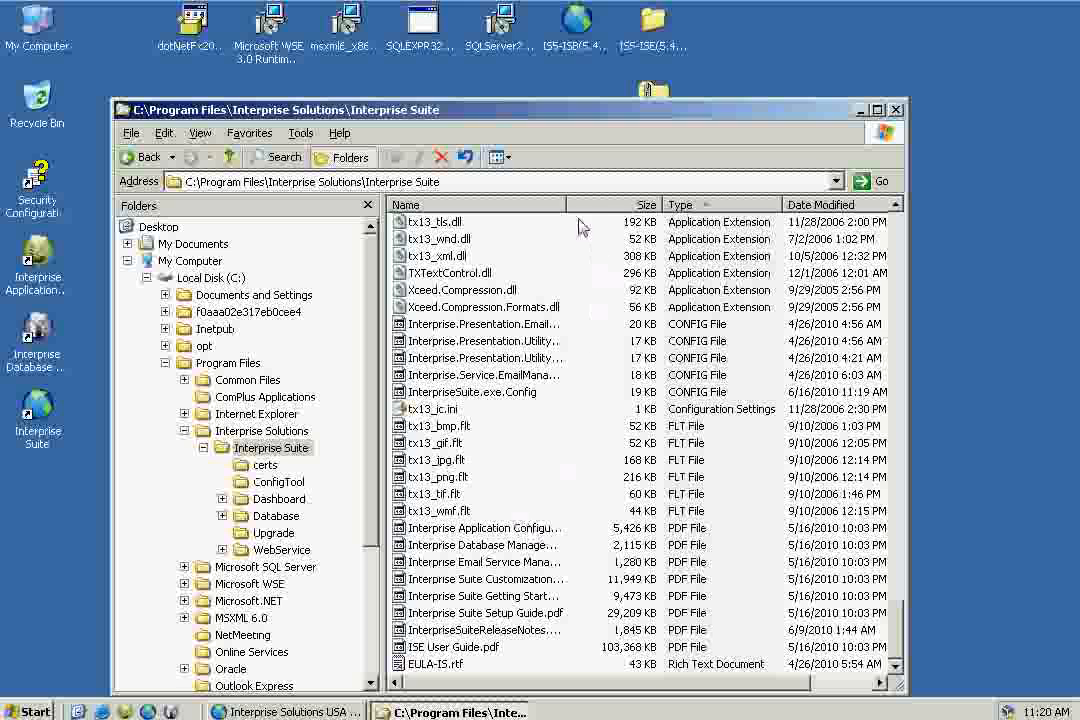
left_click_drag(567, 204, 664, 204)
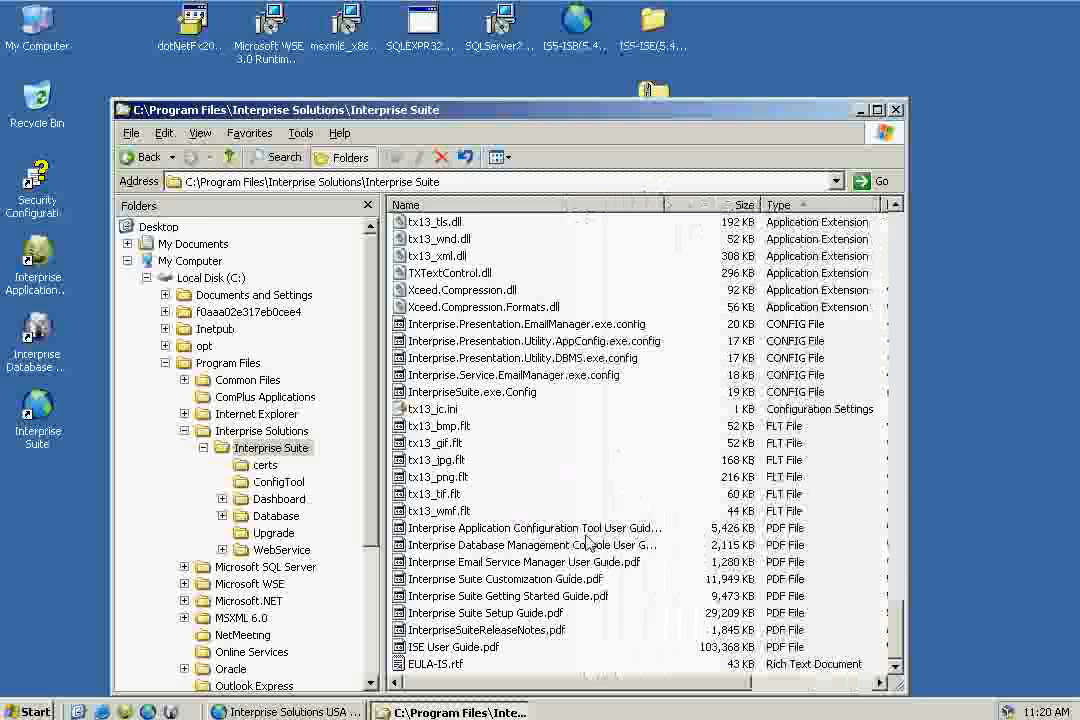